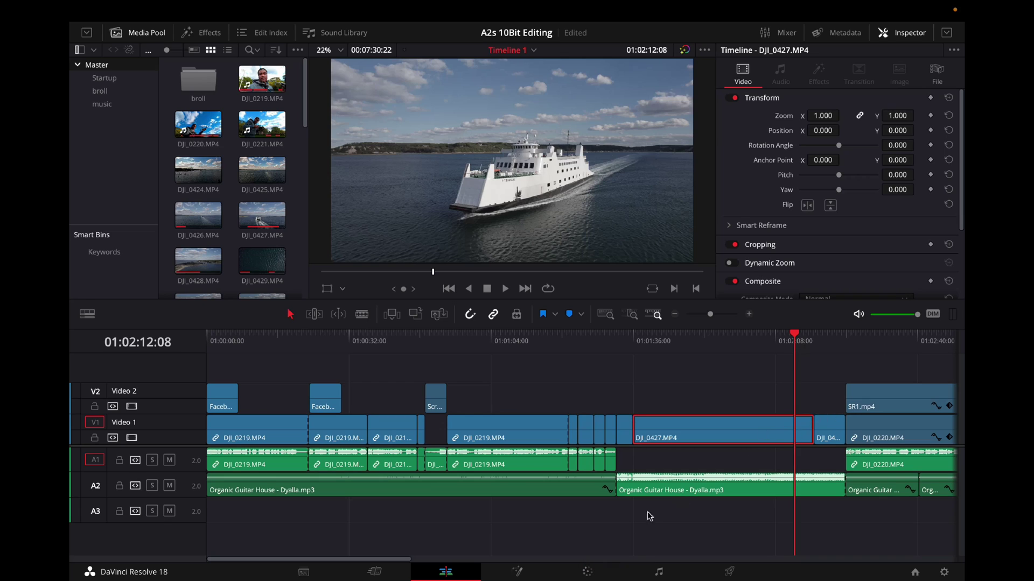
Step: Switch to the Color page, select the ferry clip 14, and park the playhead at 01:02:11:06
click(589, 573)
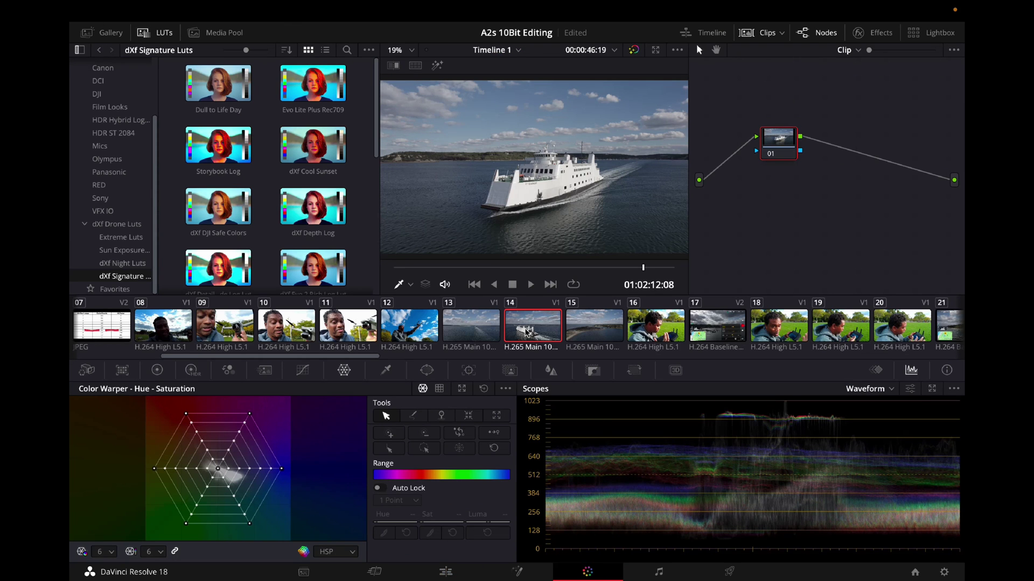
click(469, 328)
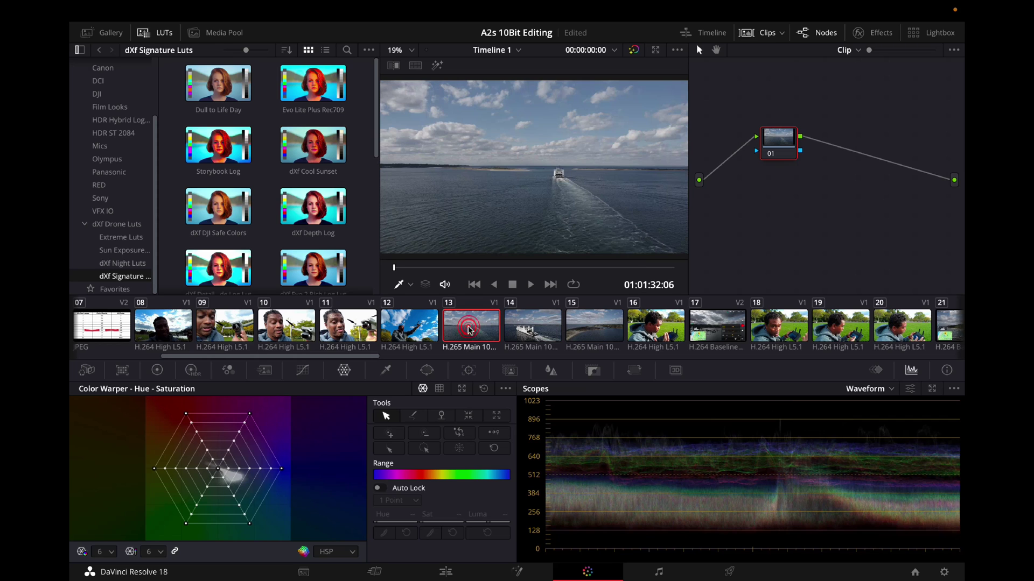
click(518, 323)
drag(526, 268, 637, 269)
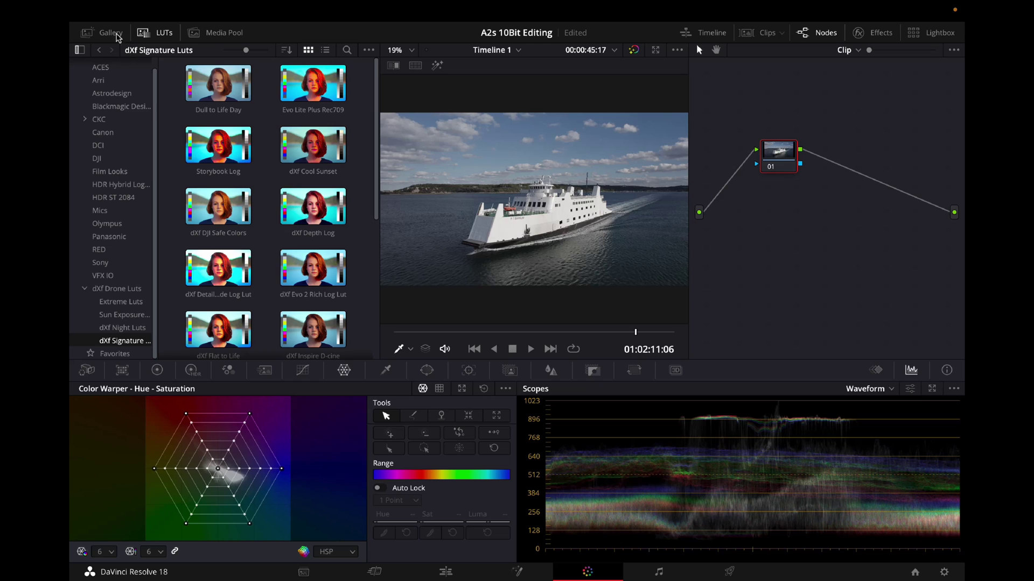
Step: Hide the LUT browser and widen the viewer by narrowing the node editor
click(223, 32)
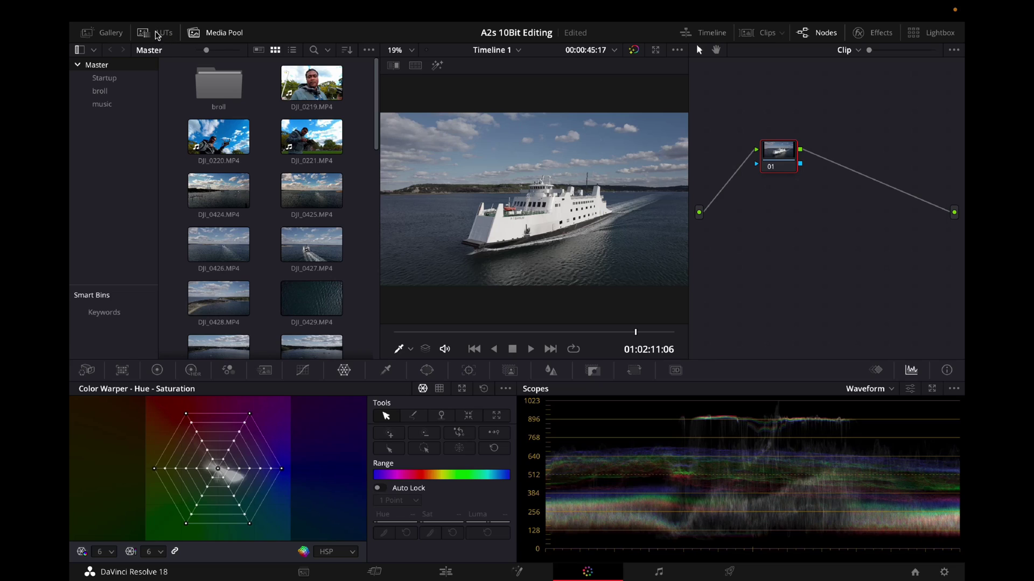
click(157, 35)
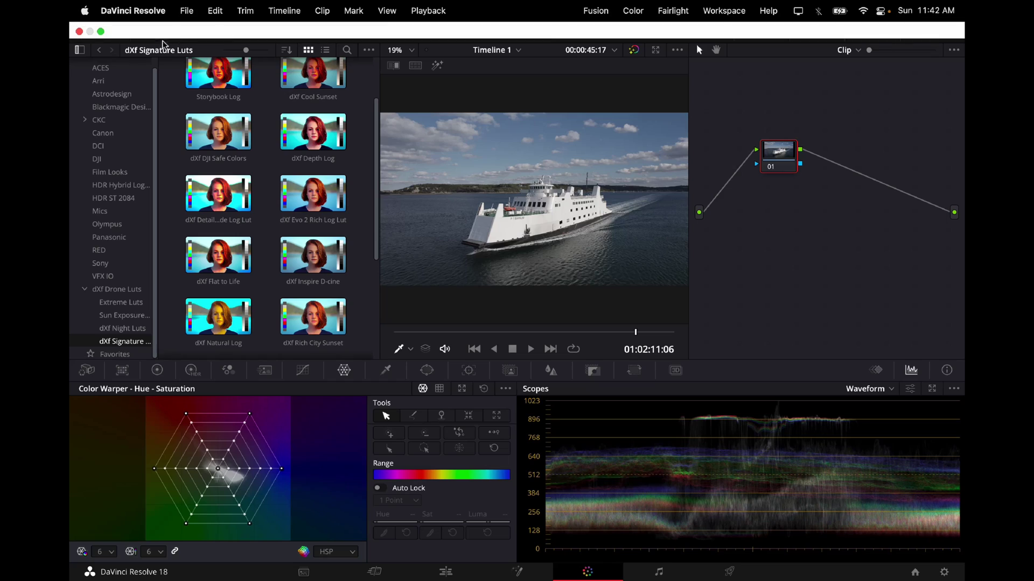
click(162, 32)
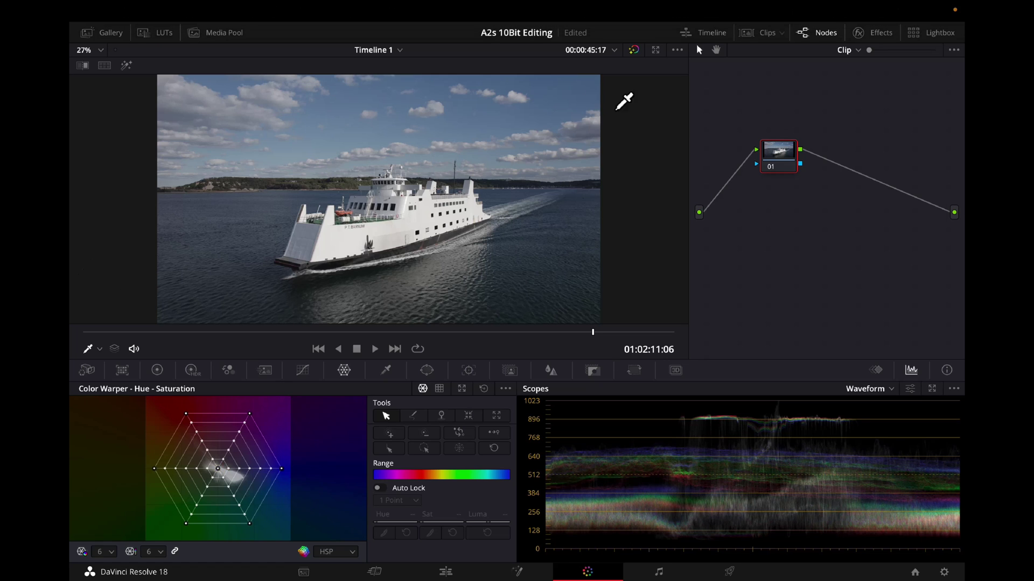
drag(688, 162, 765, 168)
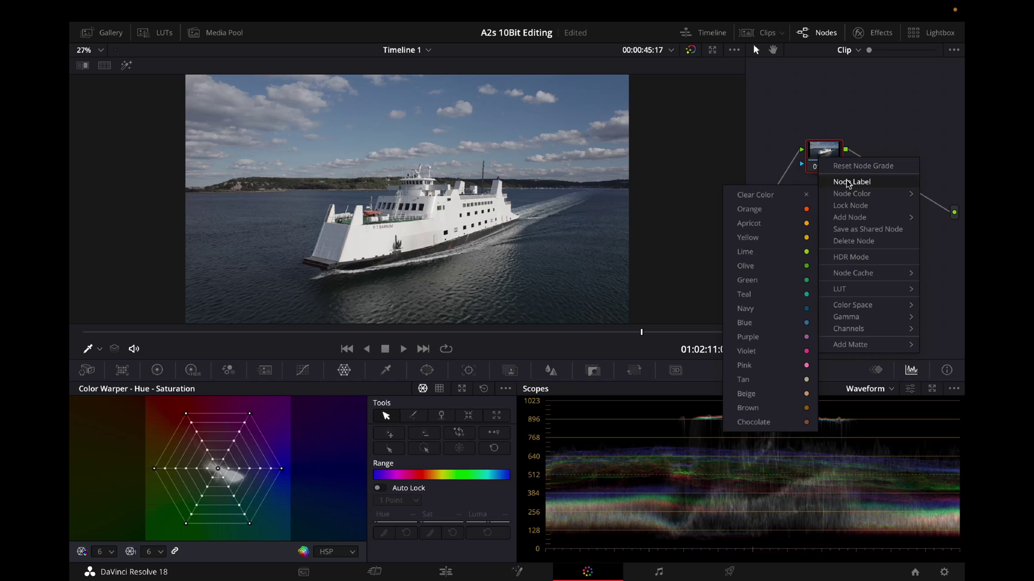
Step: Label node 01 of the ferry clip "Color"
mouse_move(855, 199)
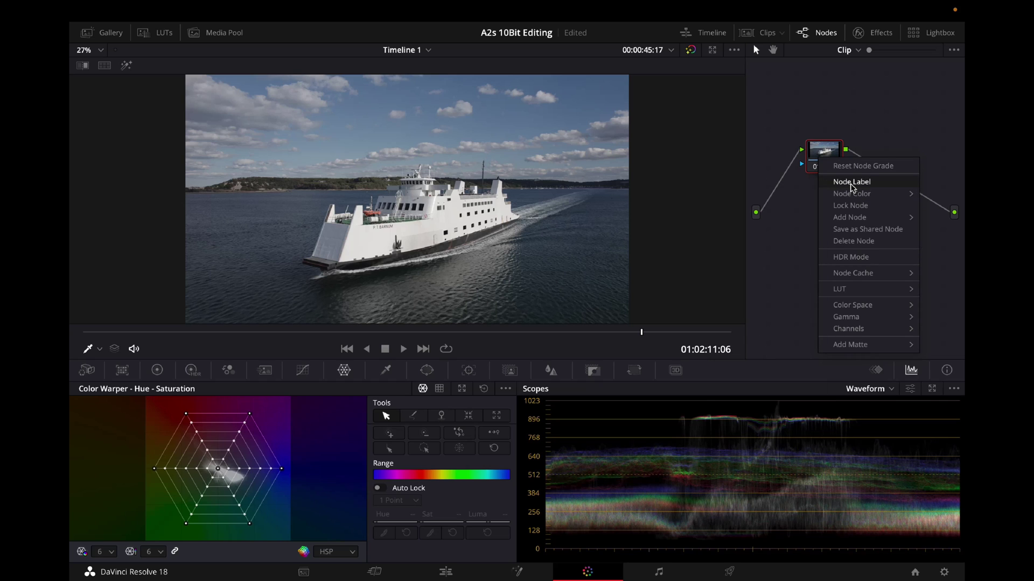
click(852, 183)
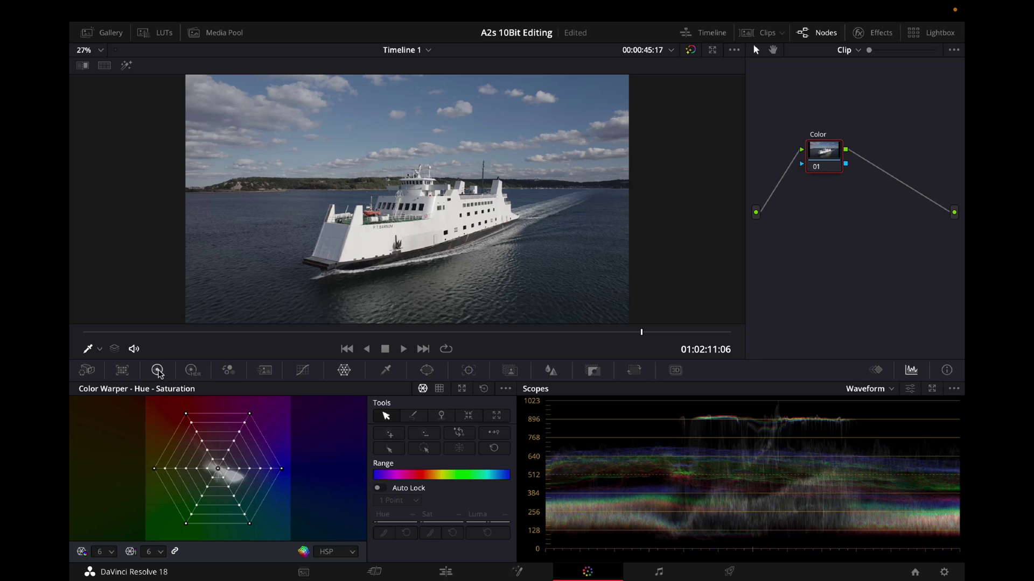
Step: Bring up the Primaries Log Wheels and lower the Highlights to -28
click(158, 371)
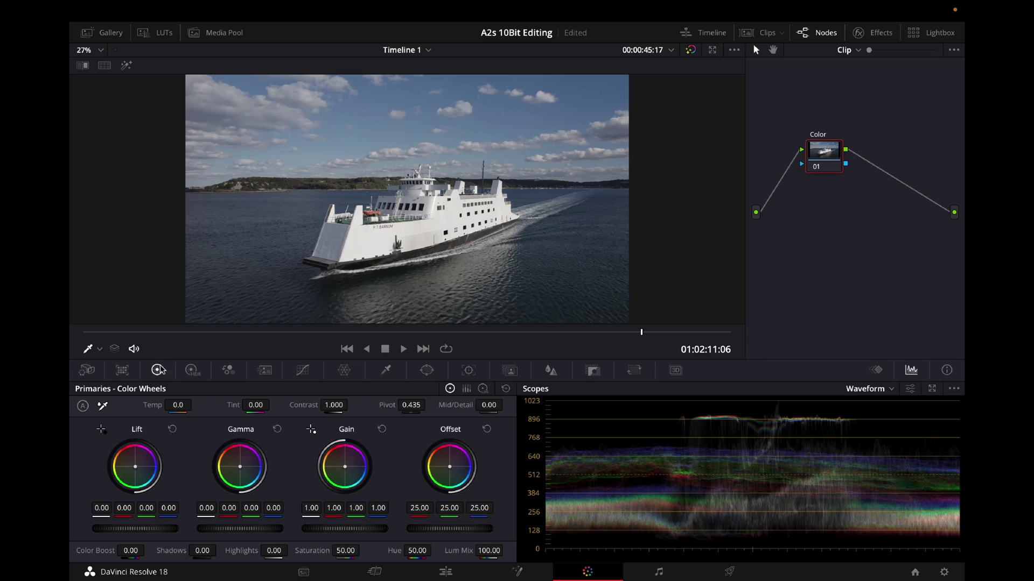
click(191, 370)
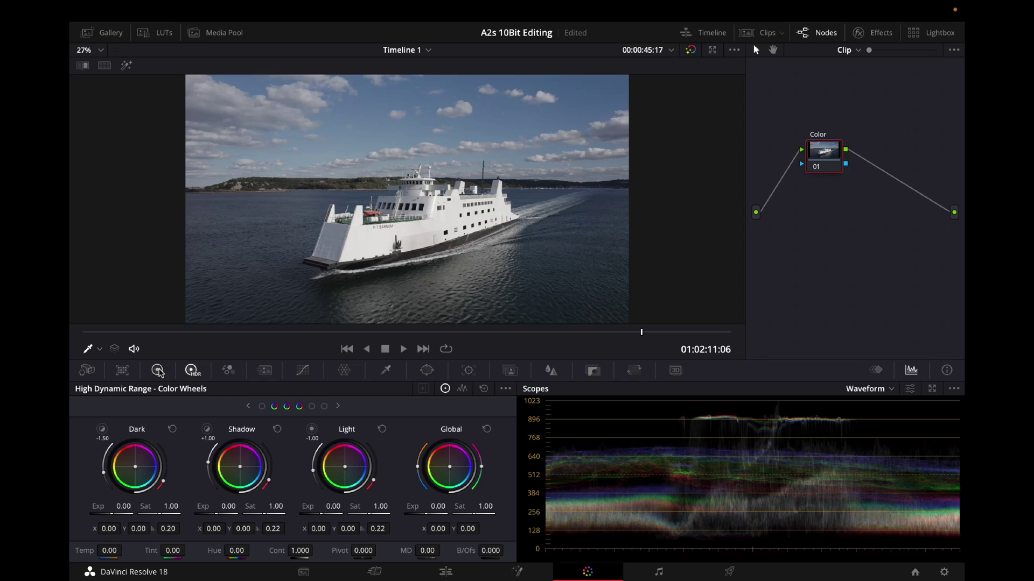
click(158, 370)
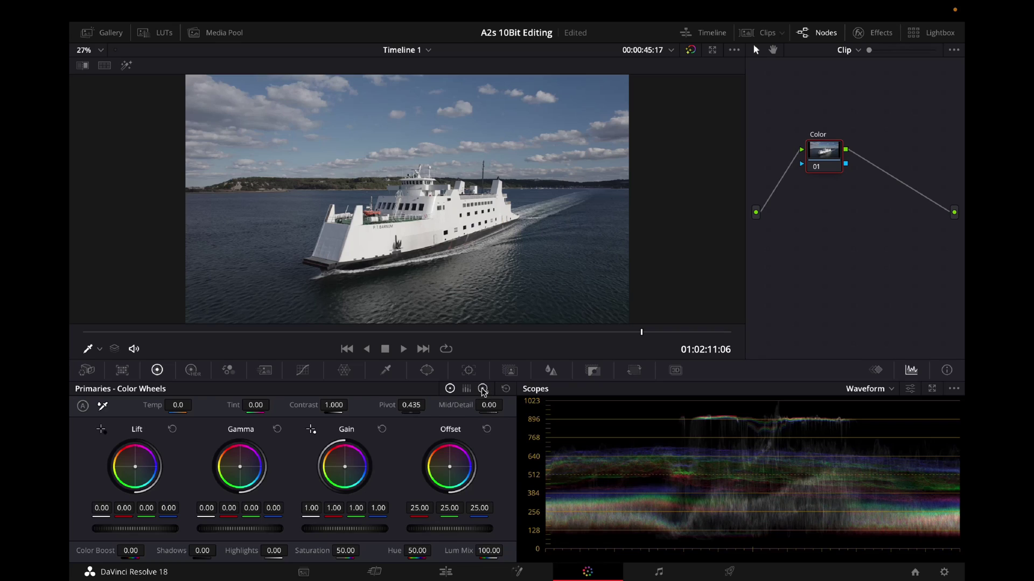
click(482, 390)
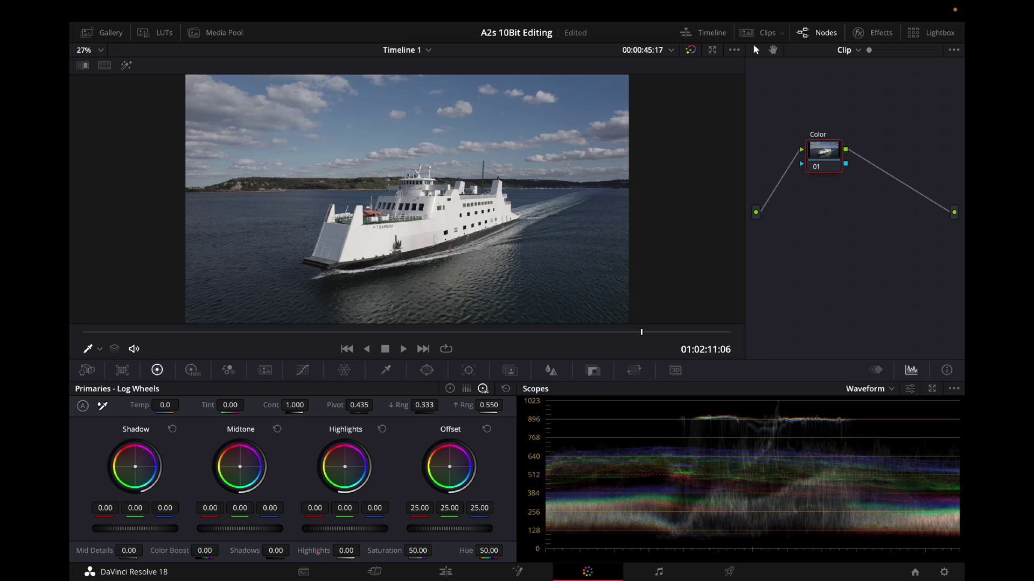
mouse_move(318, 551)
mouse_down()
mouse_move(295, 550)
mouse_move(363, 551)
mouse_move(320, 554)
mouse_up()
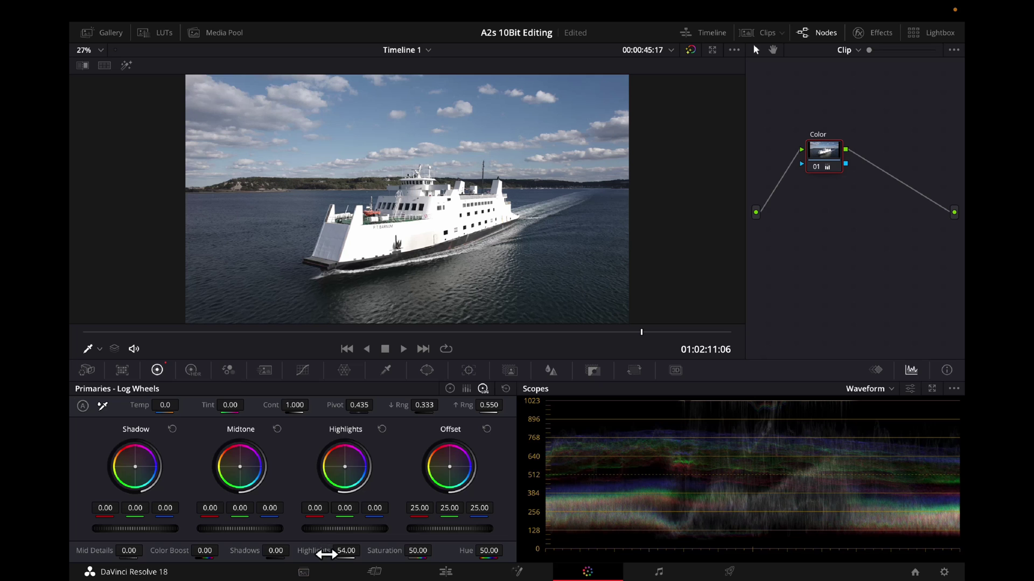
drag(320, 551, 239, 550)
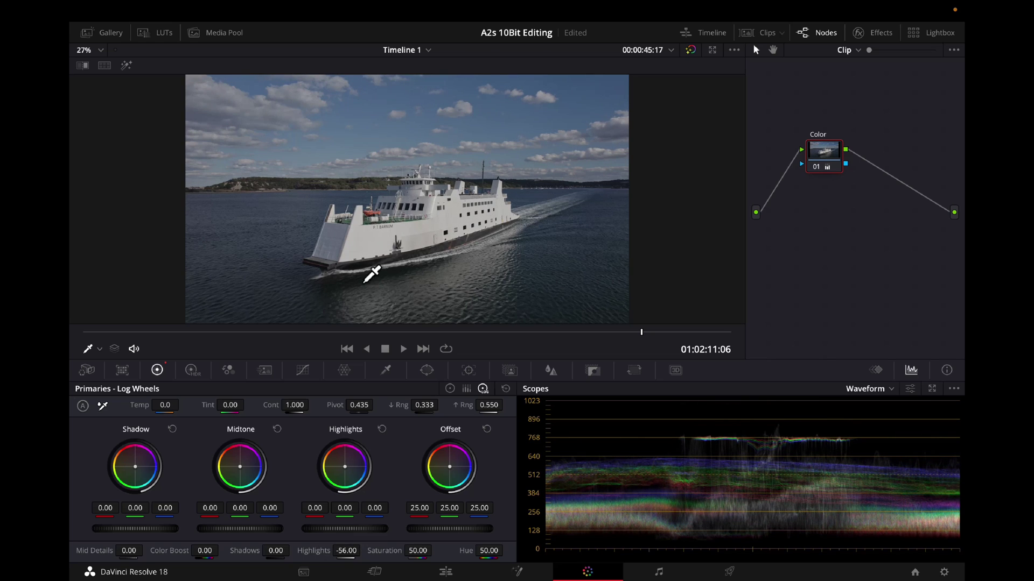
mouse_move(318, 551)
mouse_down()
mouse_move(371, 550)
mouse_move(326, 555)
mouse_up()
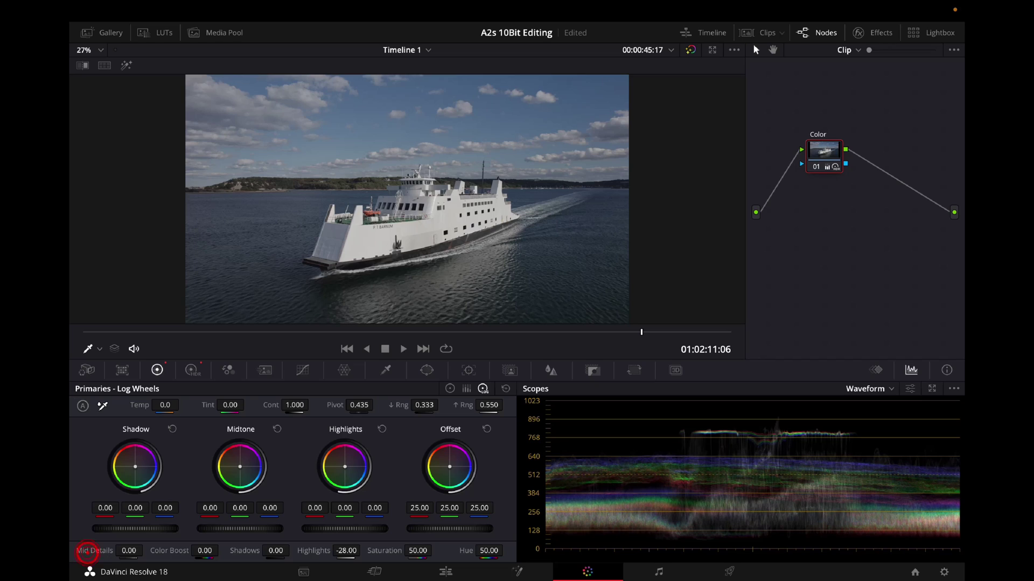
Step: Raise Mid Details to 72 and check the sharpened ferry image in the enlarged viewer
scroll(146, 549, up, 6)
drag(129, 550, 91, 561)
key(super+f)
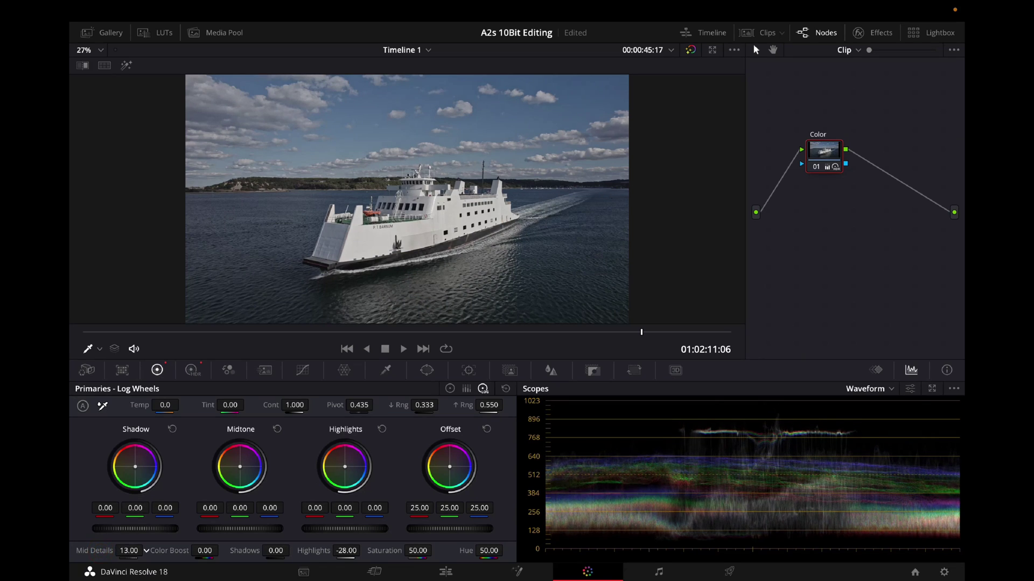
key(super+f)
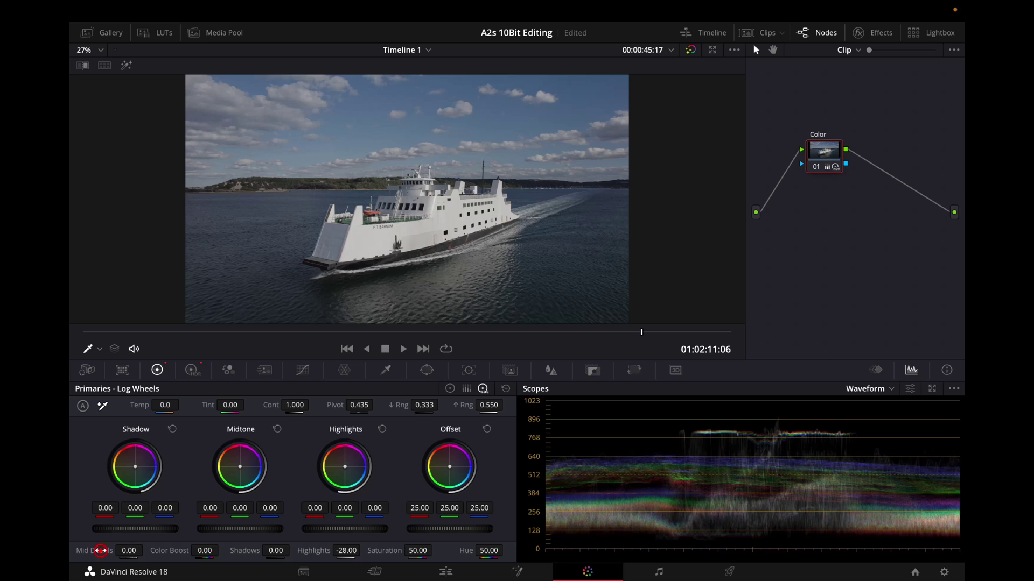
drag(94, 555, 146, 550)
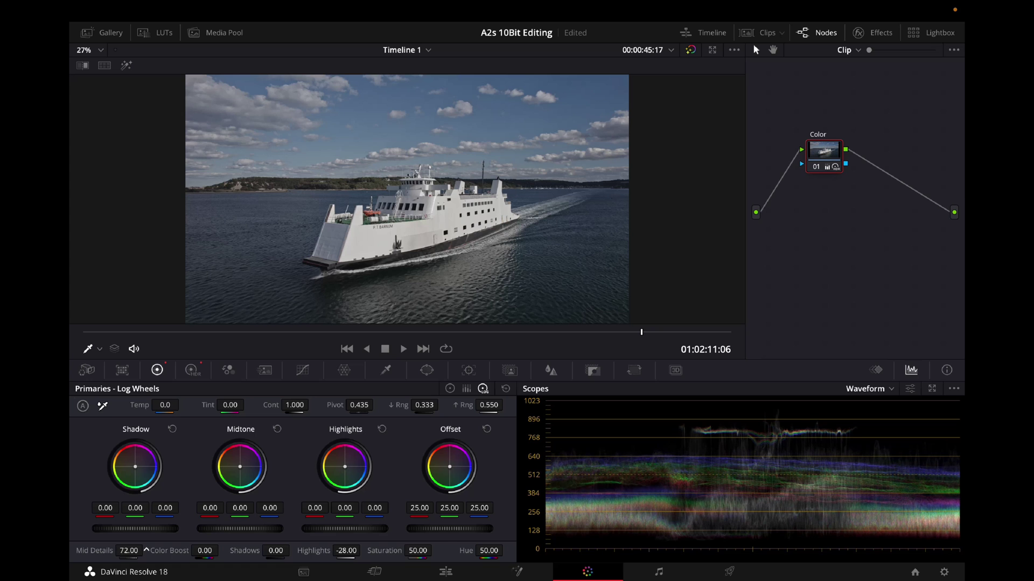
key(ctrl+f)
Step: Try extreme contrast and color temperature changes on the Color node, and reset both
mouse_move(276, 411)
mouse_down()
mouse_move(261, 412)
mouse_move(303, 405)
mouse_move(281, 407)
mouse_up()
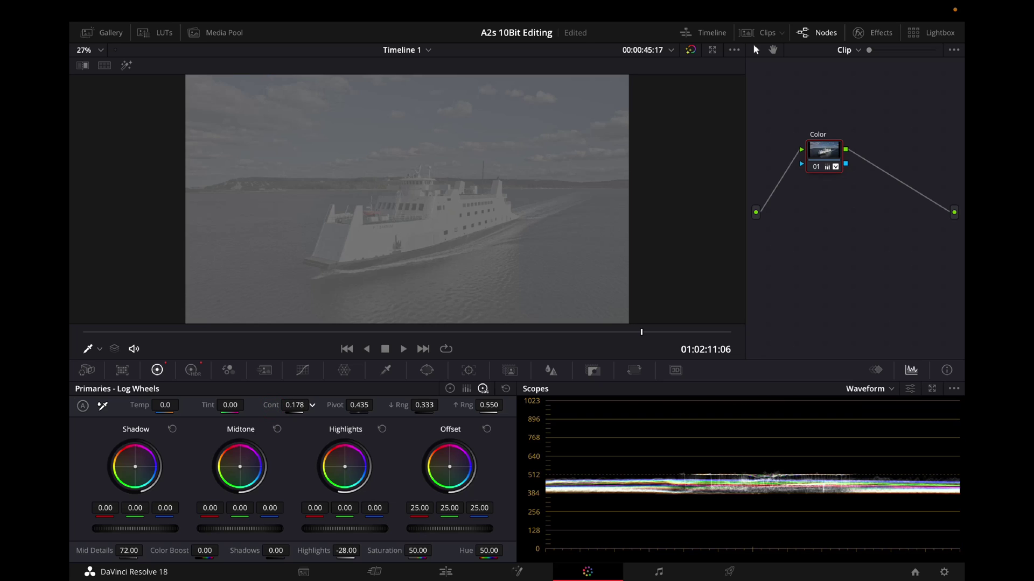
double_click(276, 408)
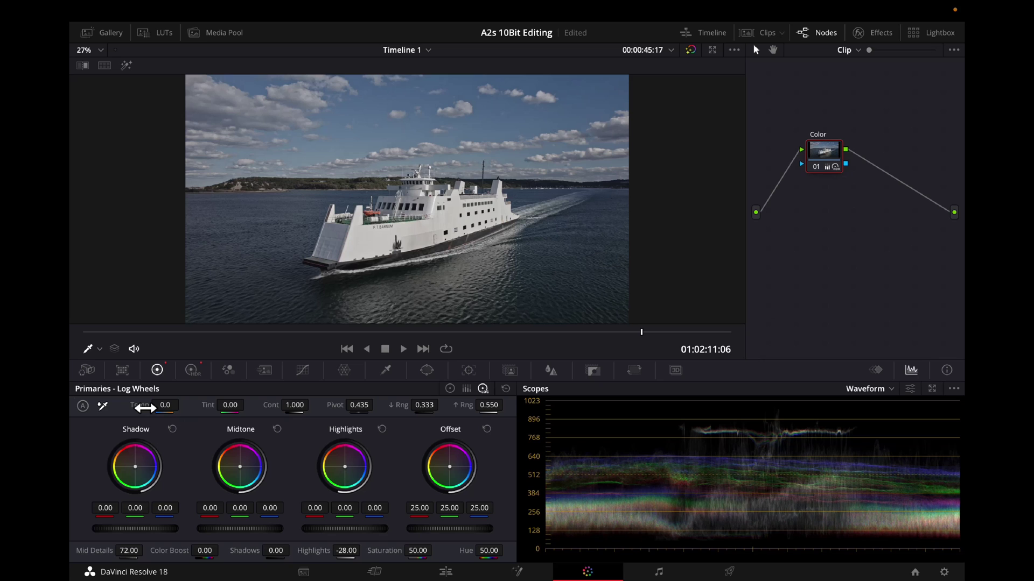
drag(138, 405, 183, 405)
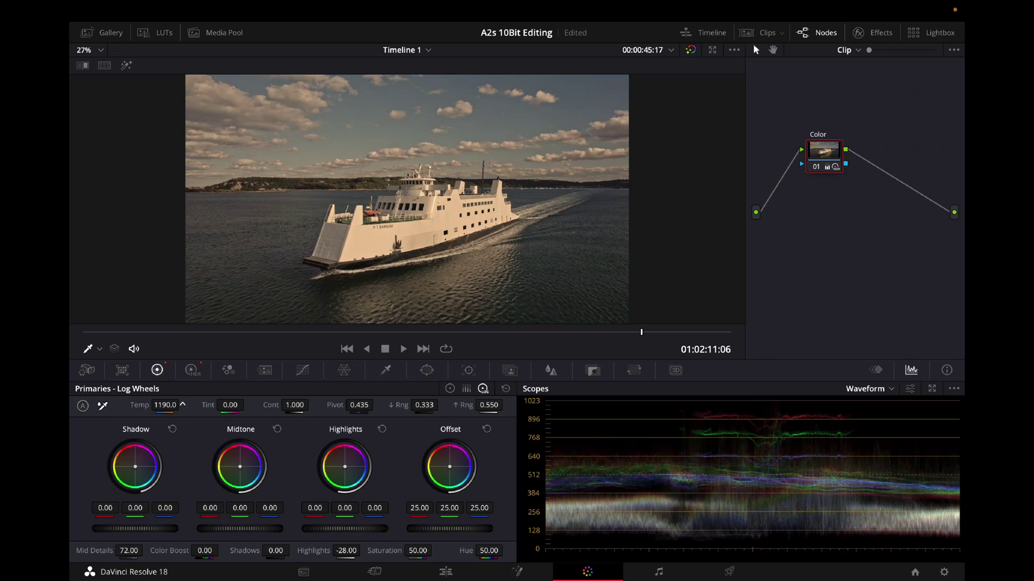
double_click(139, 407)
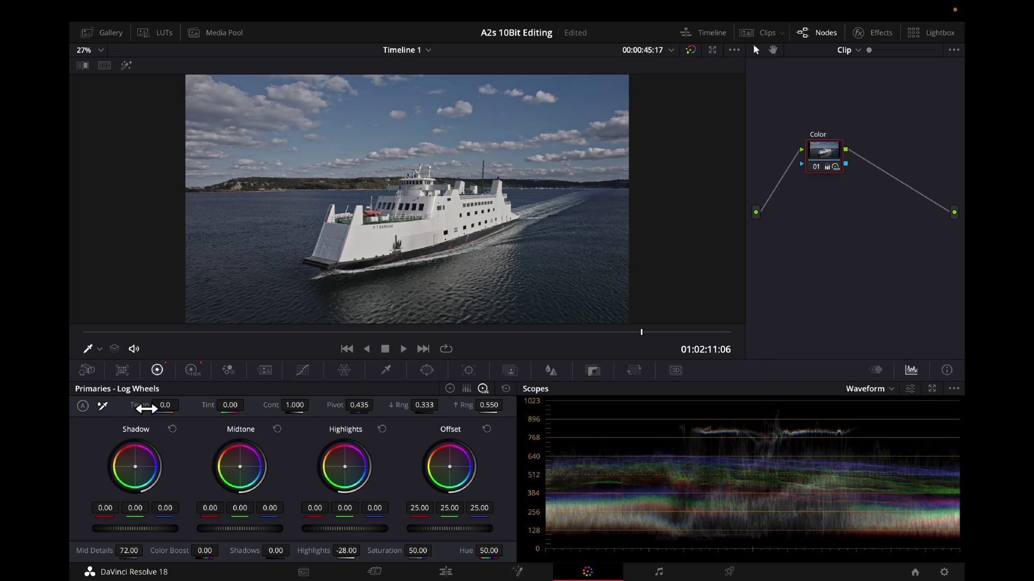
Step: Set the color temperature to 70 and shift the Midtone wheel to red -0.07, green 0.02, blue about 0
drag(145, 407, 182, 405)
scroll(183, 405, up, 10)
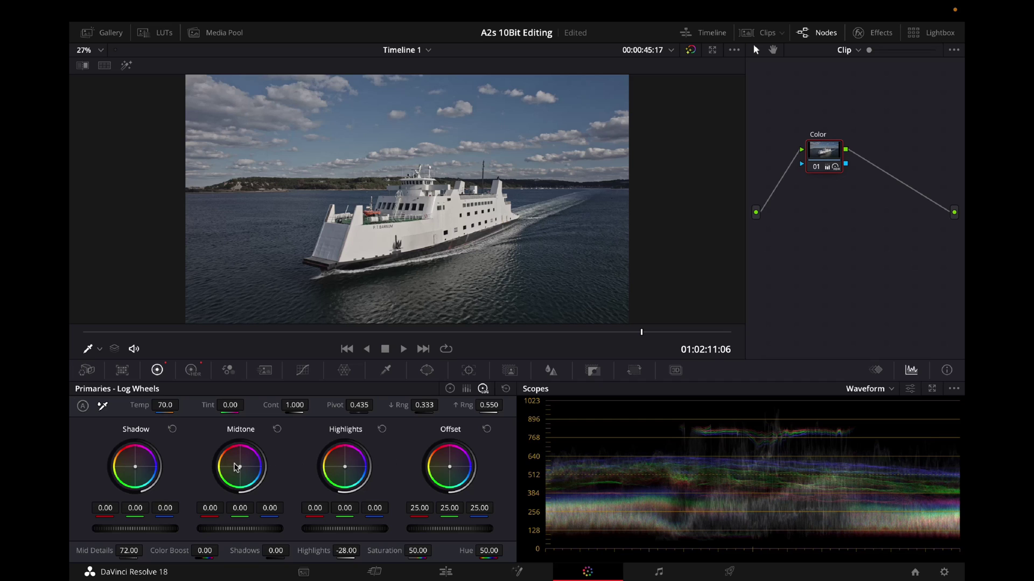
mouse_move(240, 467)
mouse_down()
mouse_move(230, 461)
mouse_move(250, 477)
mouse_move(230, 449)
mouse_move(248, 449)
mouse_up()
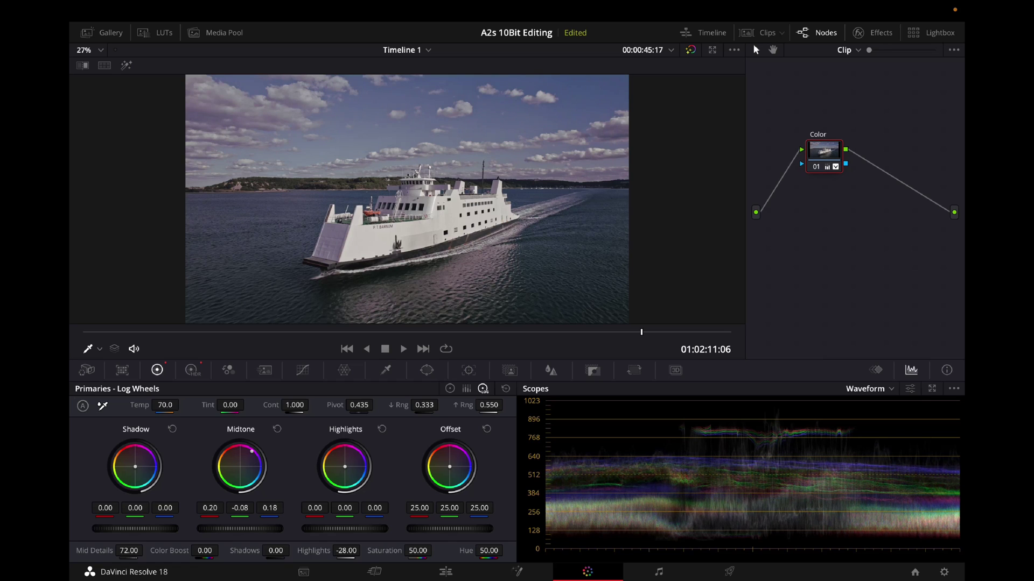
drag(252, 452, 230, 474)
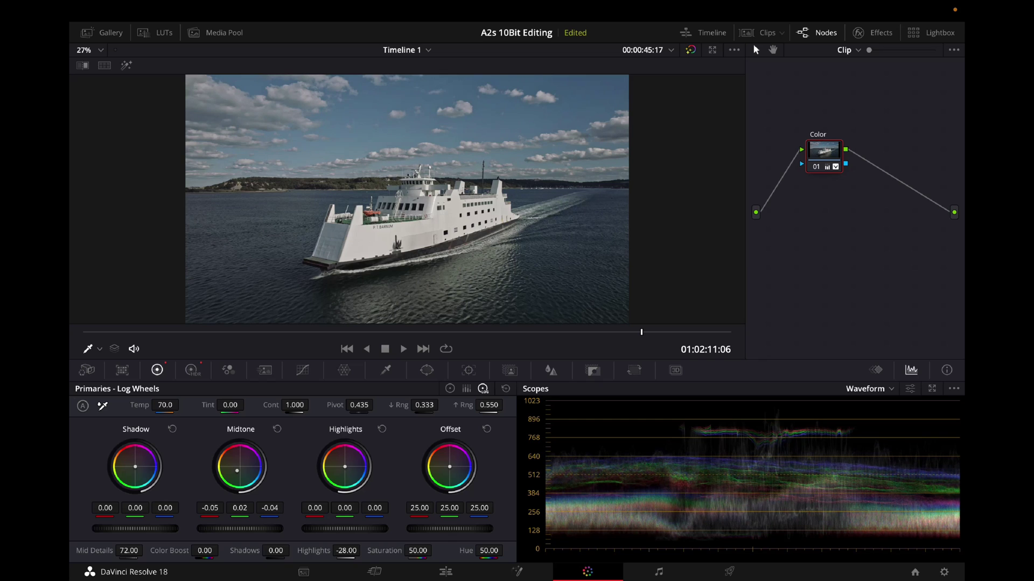
drag(239, 469, 239, 471)
Step: Try teal and purple tints on the Shadow wheel, and reset the wheel
drag(139, 474, 145, 480)
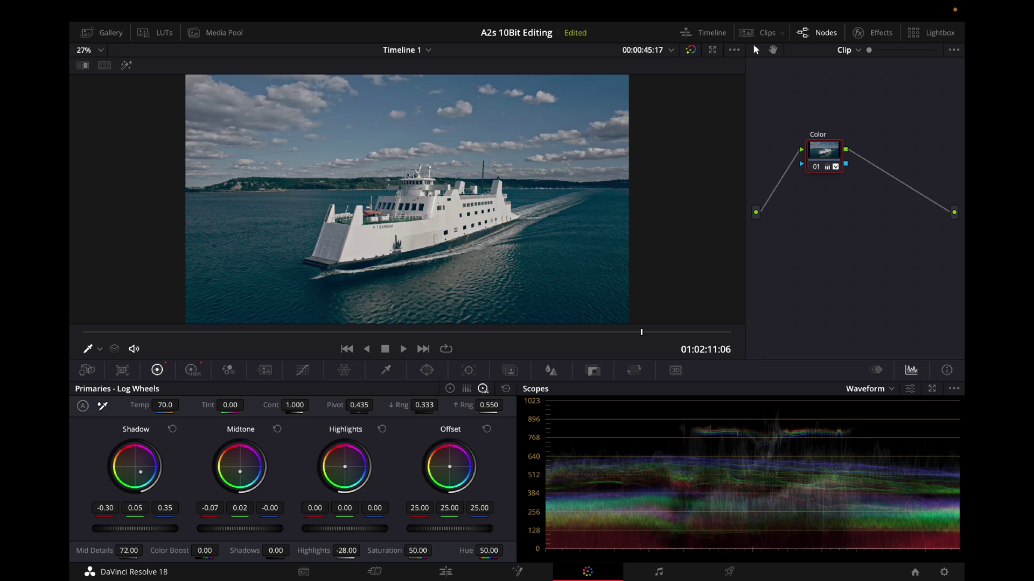
mouse_move(139, 470)
mouse_down()
mouse_move(129, 462)
mouse_move(138, 468)
mouse_up()
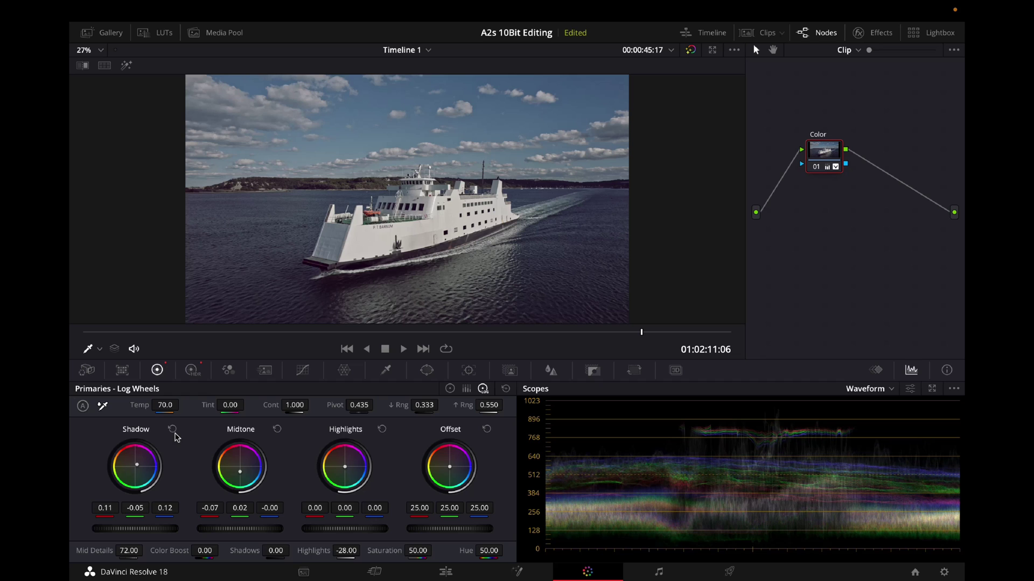
click(172, 429)
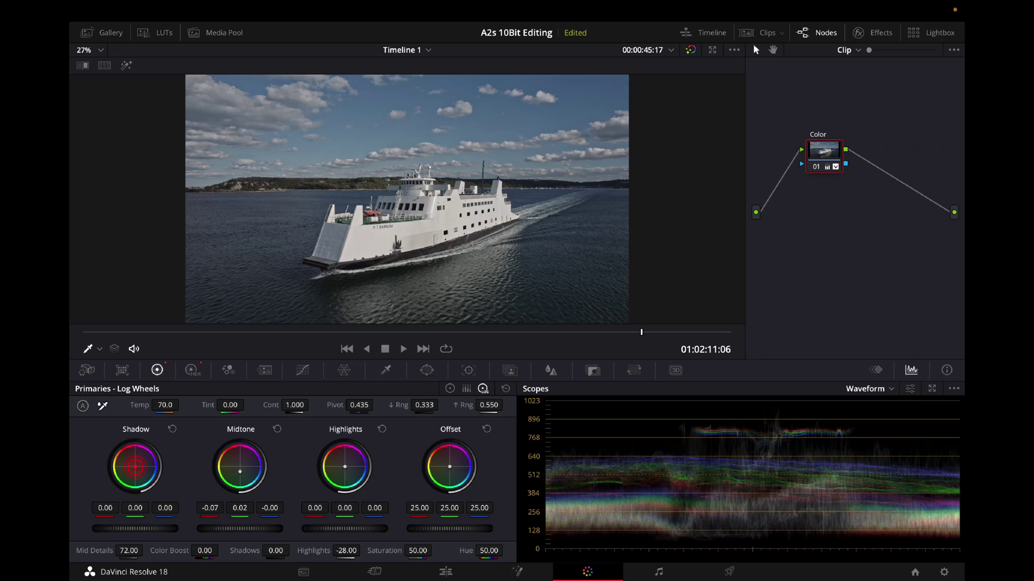
Step: Tint the Shadow wheel to red -0.12, green 0.03, blue about 0, and raise Saturation to 62.7
drag(134, 467, 136, 469)
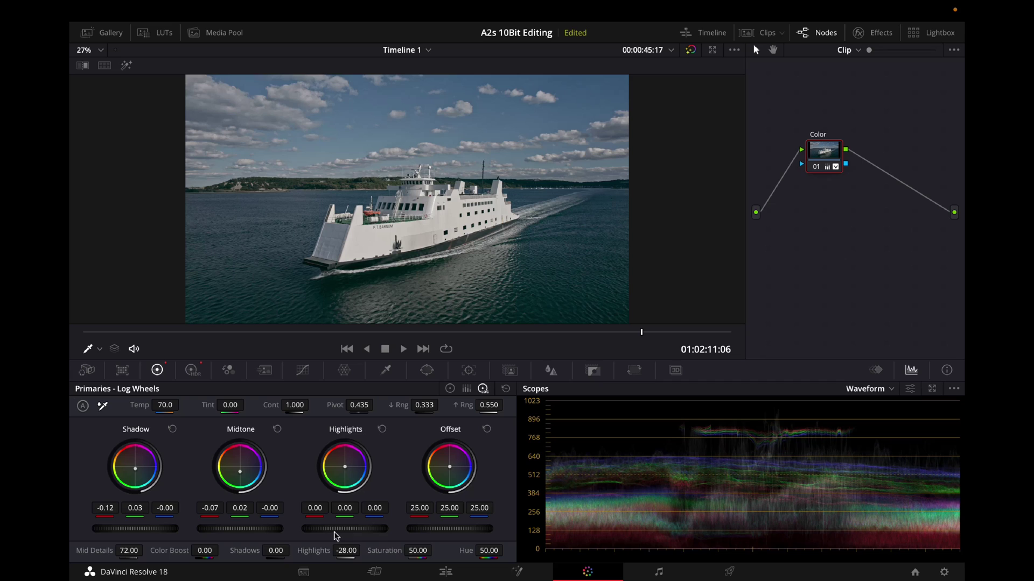
drag(383, 550, 390, 551)
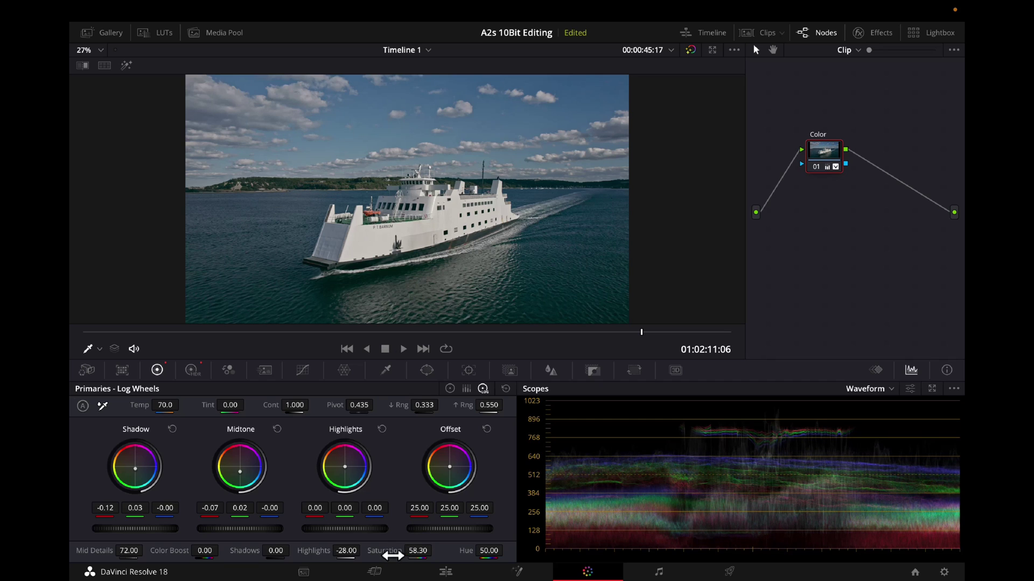
drag(393, 555, 436, 550)
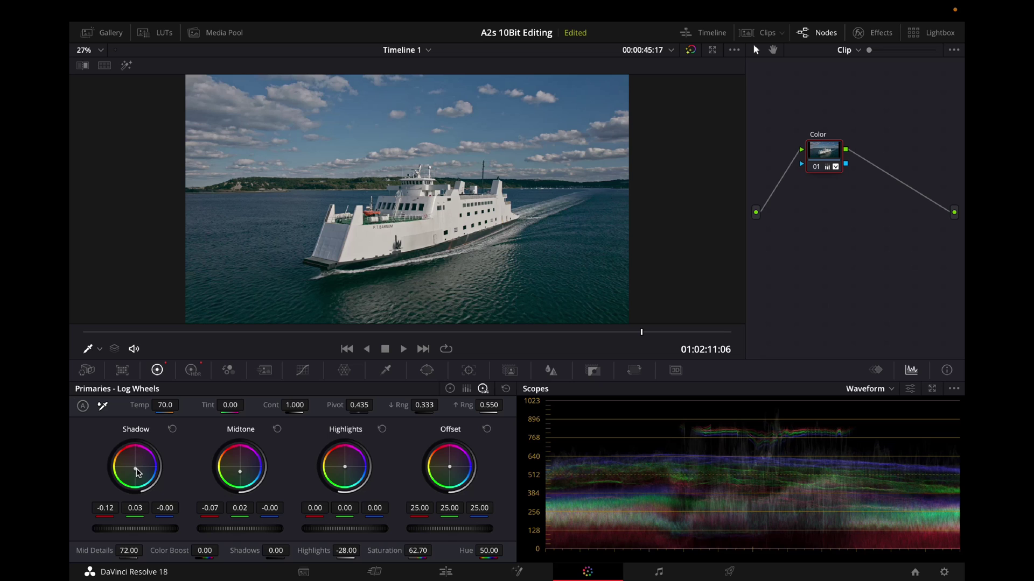
Step: Shift the Shadow wheel to red -0.04, green 0.00, blue 0.07, and the Offset wheel to 24.37, 25.19, 24.62
drag(135, 467, 142, 467)
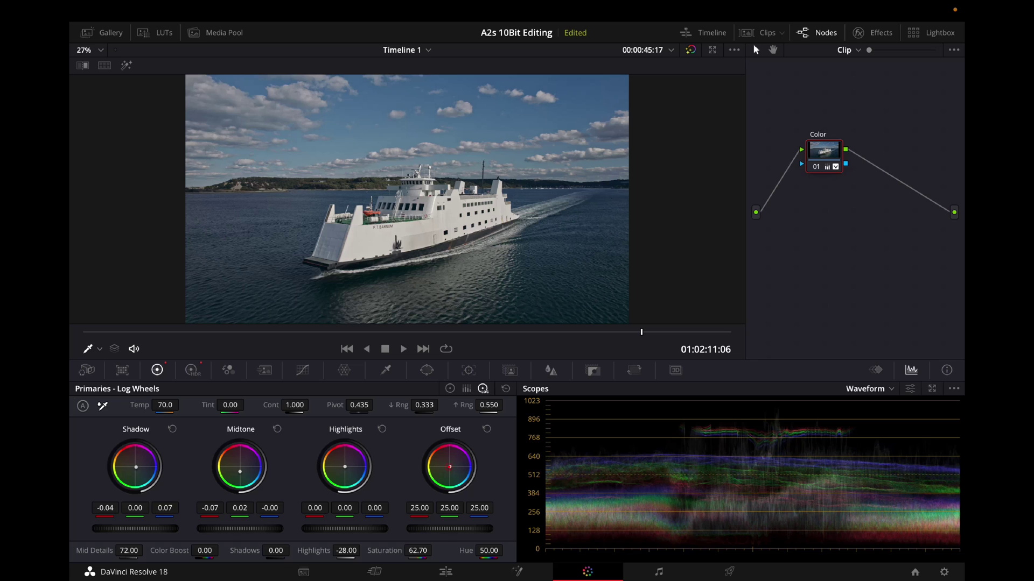
drag(450, 466, 449, 467)
Step: Increase Saturation to 64.5 and Color Boost to 4.5 for the ferry clip
drag(363, 553, 409, 553)
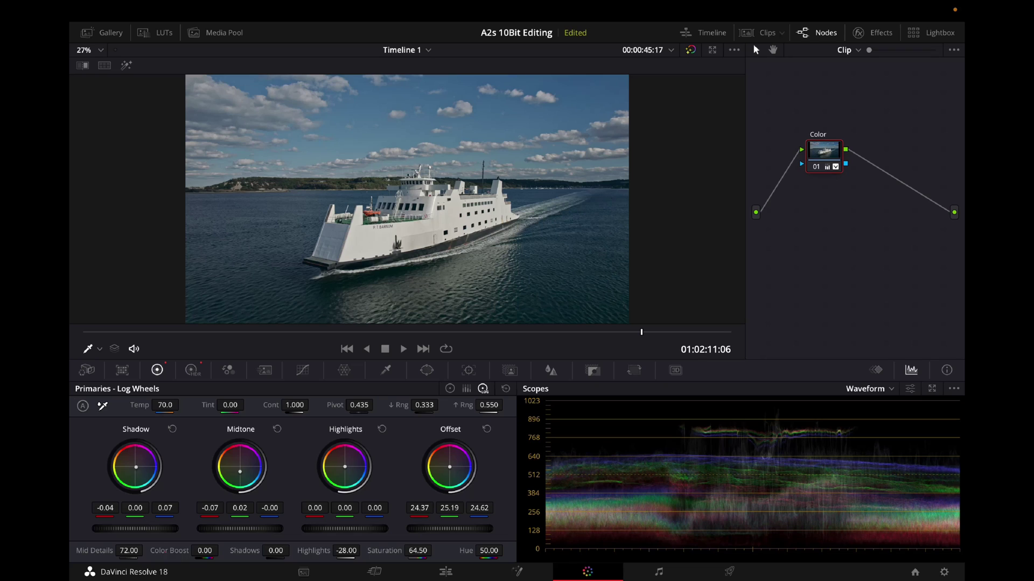
drag(161, 551, 169, 551)
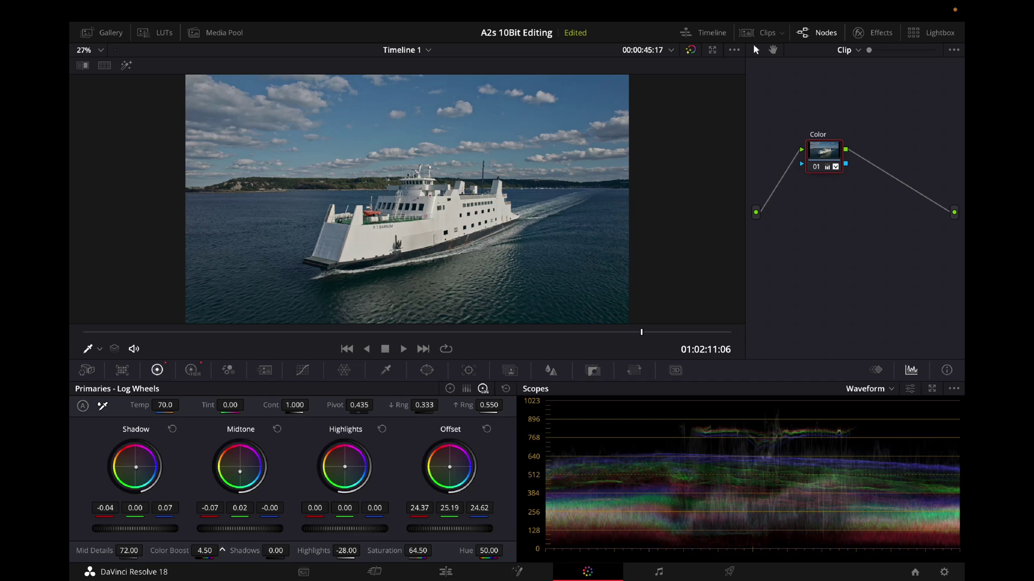
Step: Raise Color Boost to 6.00 in the Log Wheels and fine-tune the Global exposure in the HDR color wheels
drag(169, 553, 172, 556)
key(super+f)
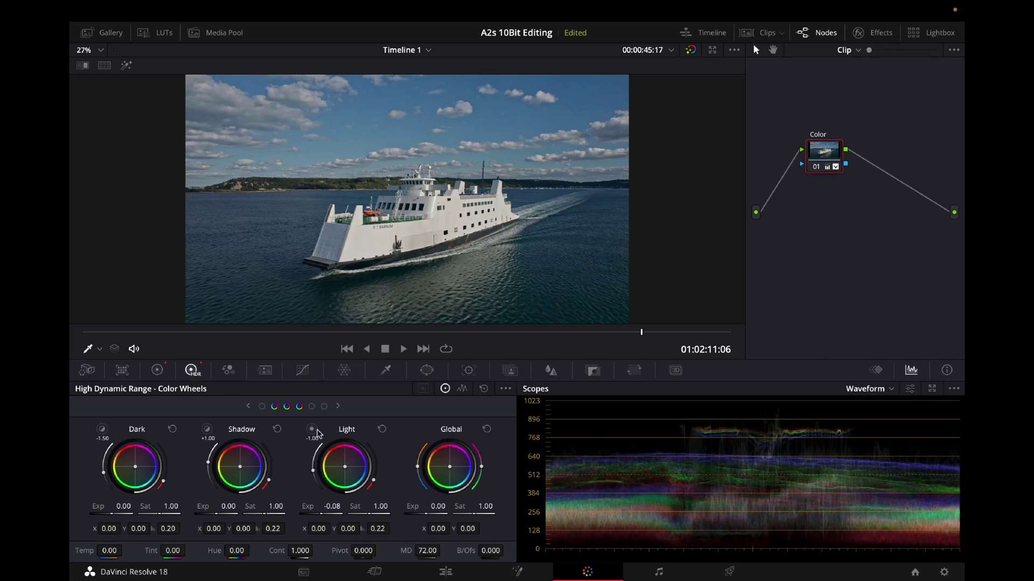
click(424, 515)
drag(439, 507, 441, 507)
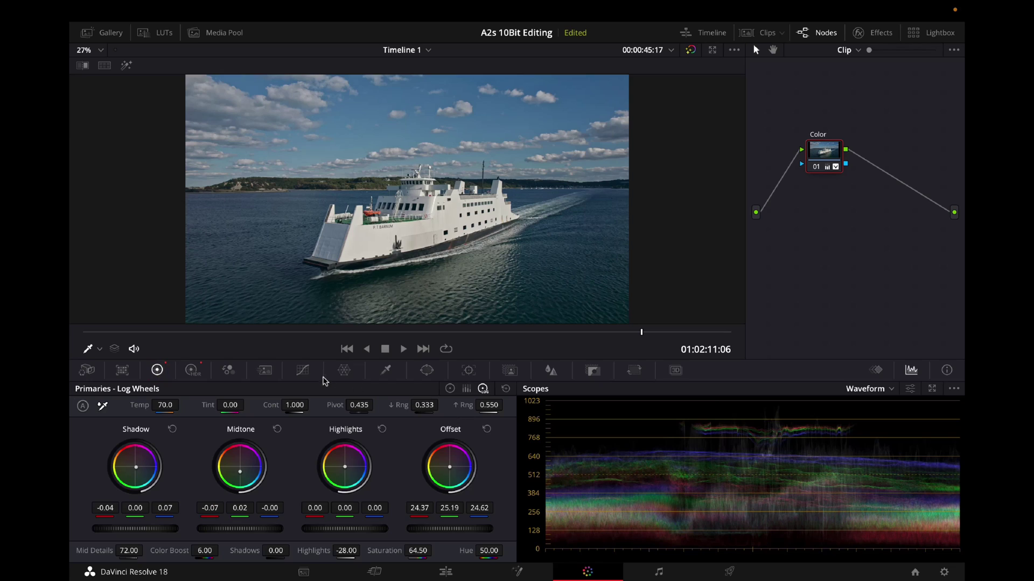
Step: Sample the sky and the ferry hull in the Color Warper and try pulling the sky's blue point toward green
click(346, 370)
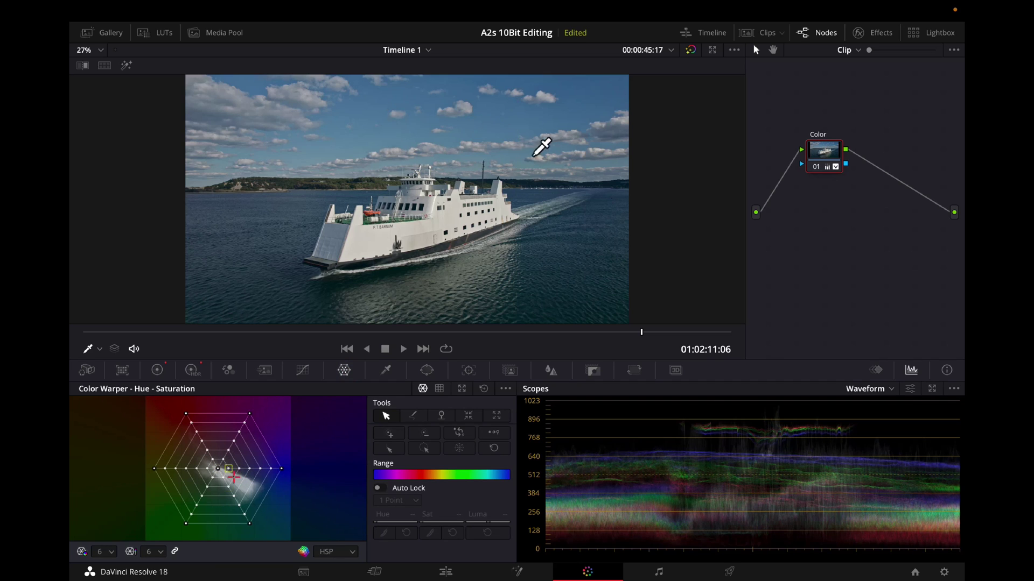
click(536, 128)
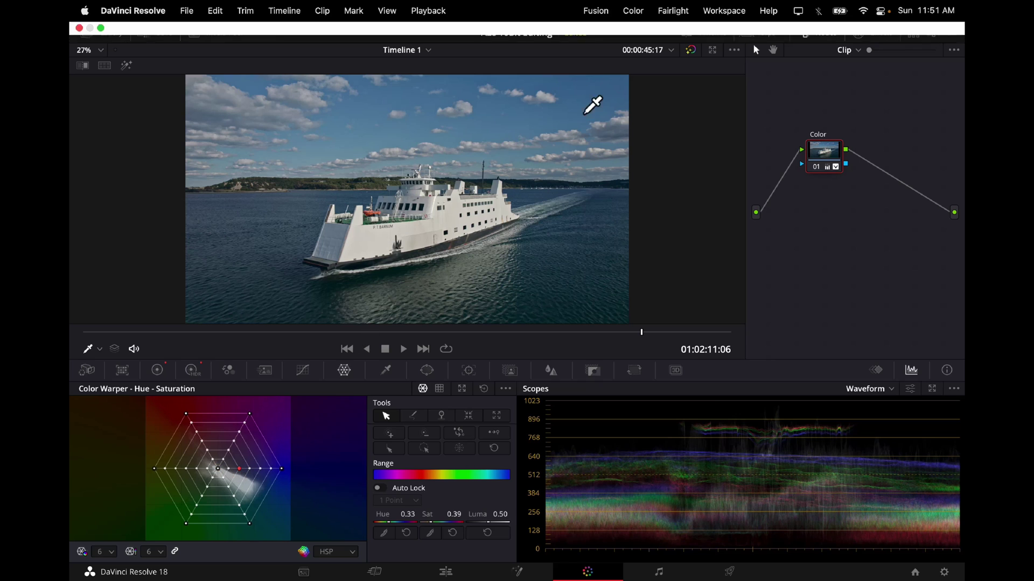
click(442, 234)
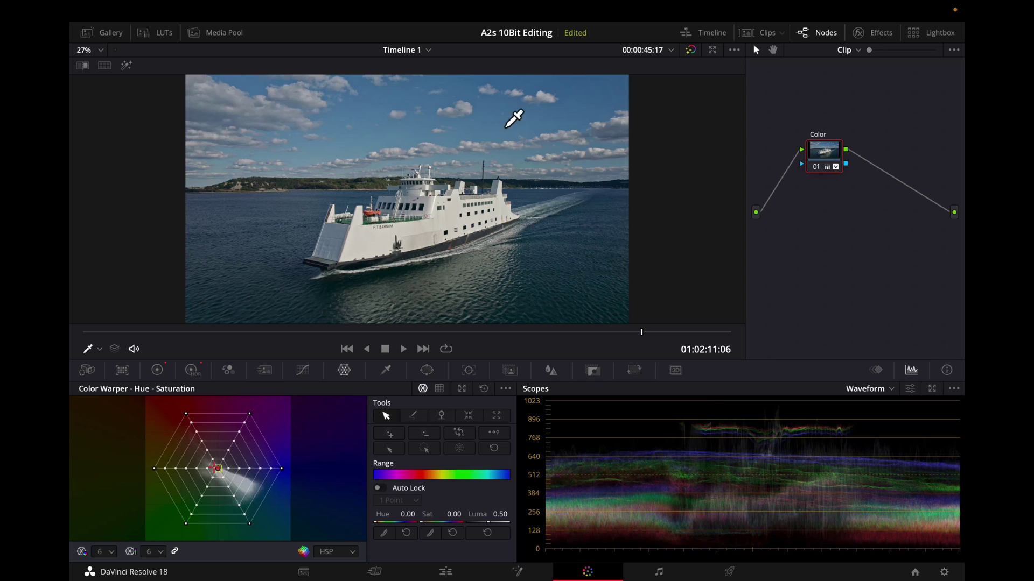
click(550, 122)
drag(240, 472, 234, 517)
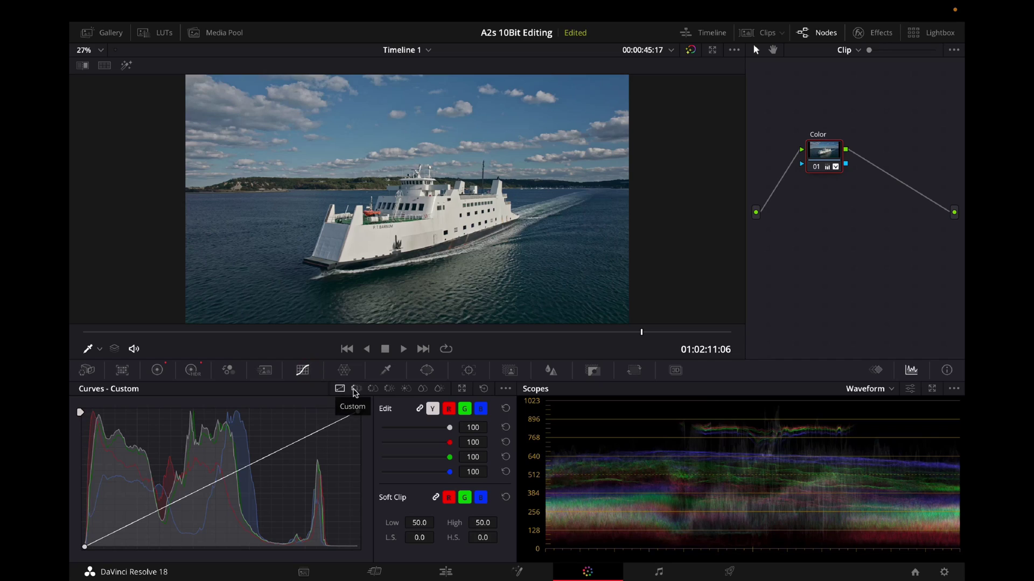
Step: Sample the sky on the Hue Vs Sat curve, try its blue at saturation 0.09, and raise the point slightly above neutral
click(377, 392)
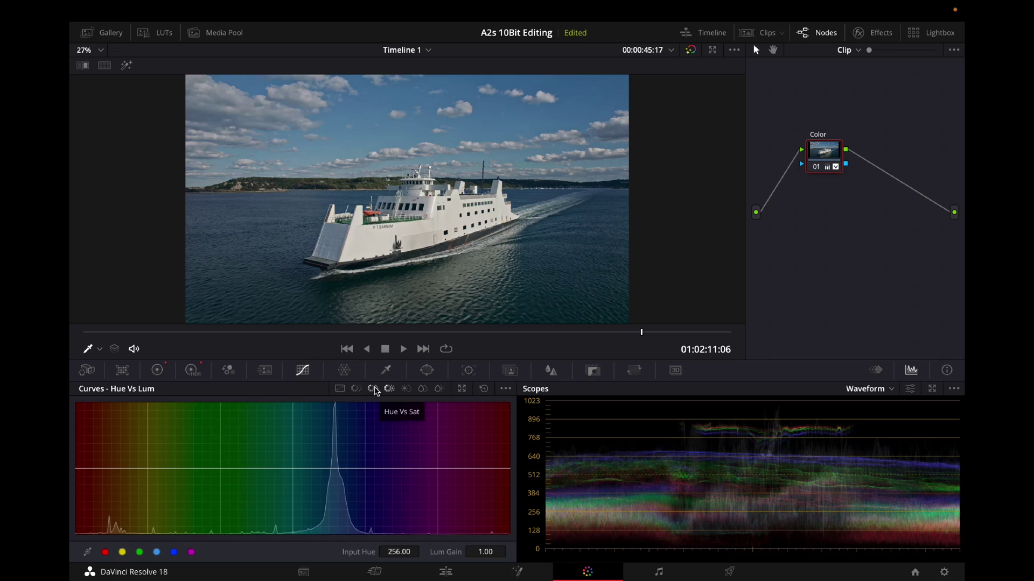
click(375, 389)
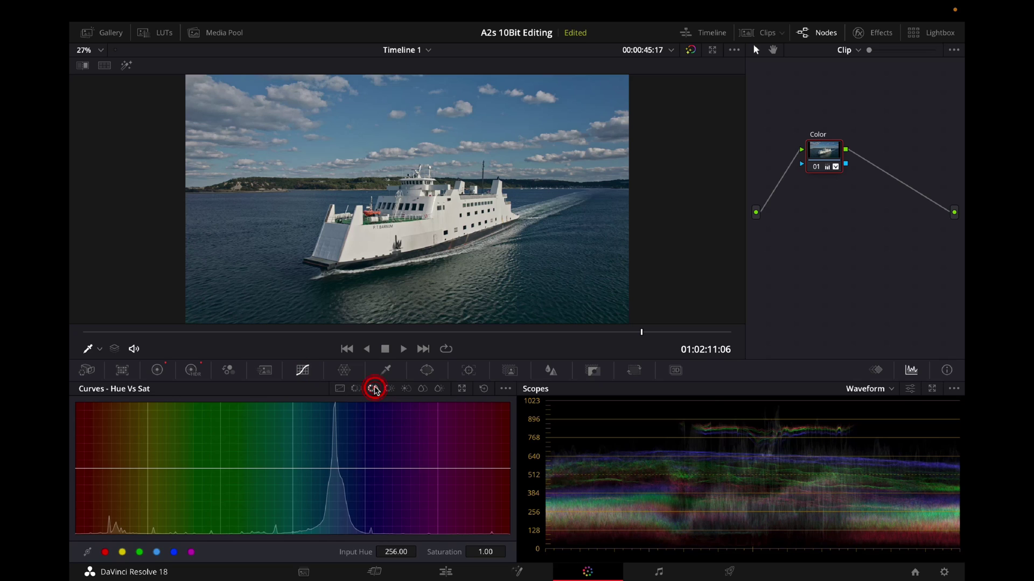
click(500, 132)
drag(334, 469, 331, 561)
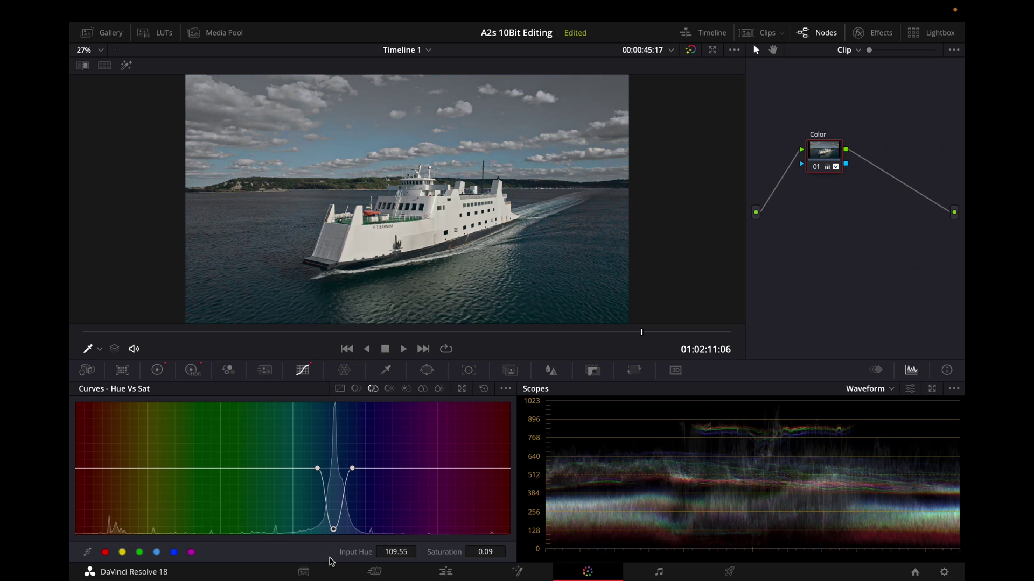
drag(333, 529, 335, 449)
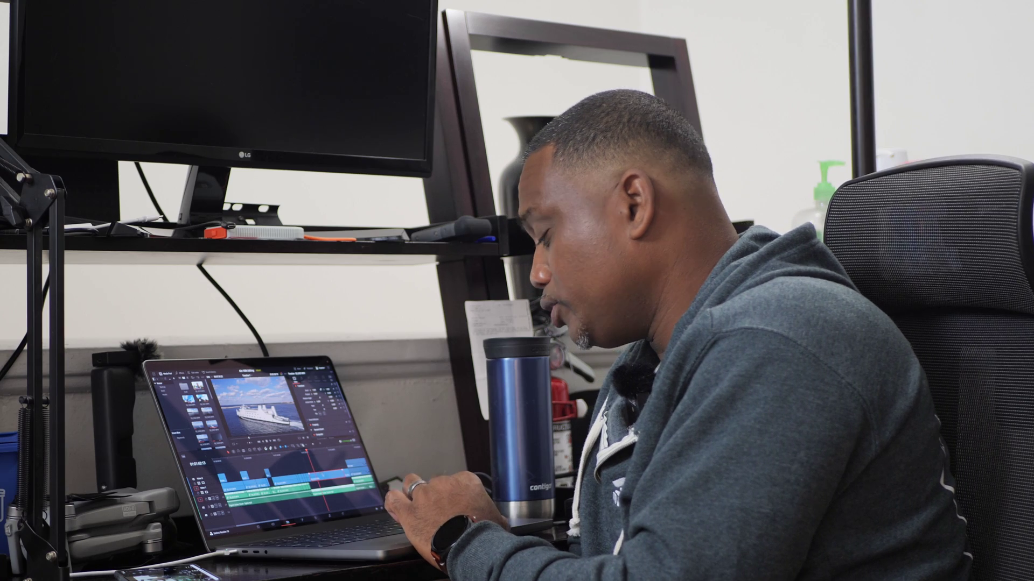
Step: Copy the graded DJI_0427.MP4 clip in the timeline and move the playhead to the start of the preceding DJI_0426.MP4 clip
right_click(699, 427)
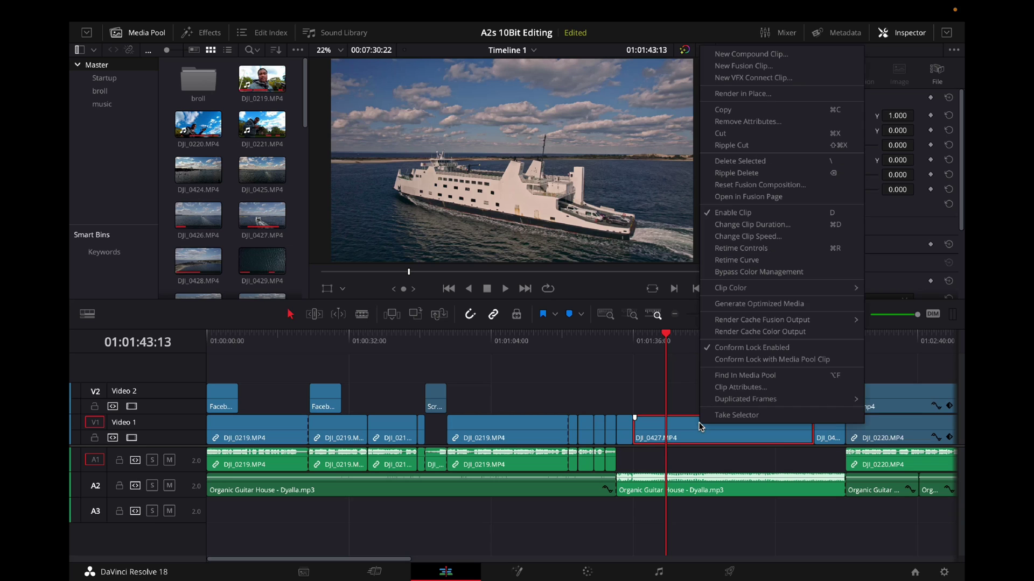
click(751, 111)
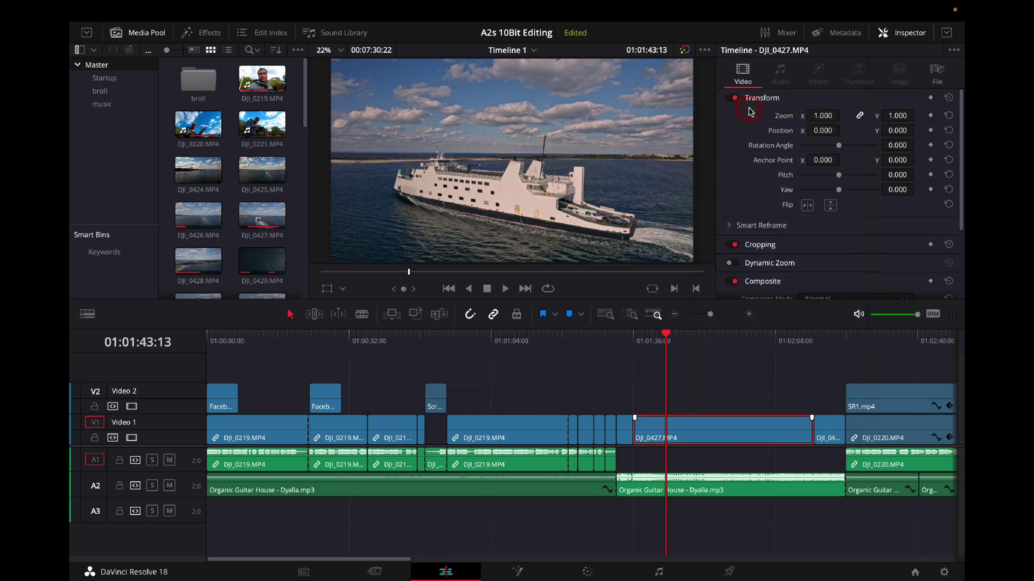
click(617, 337)
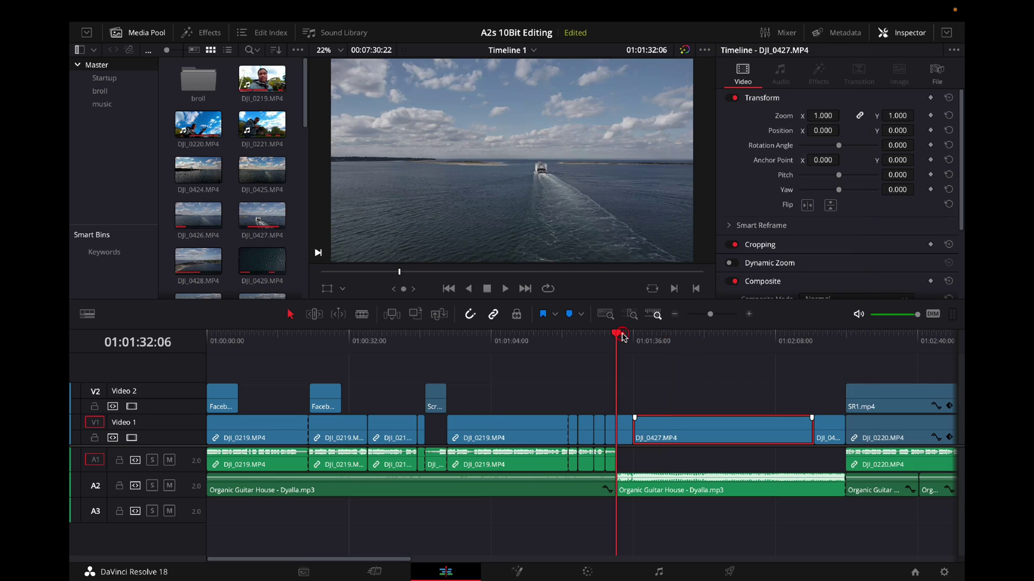
key(/)
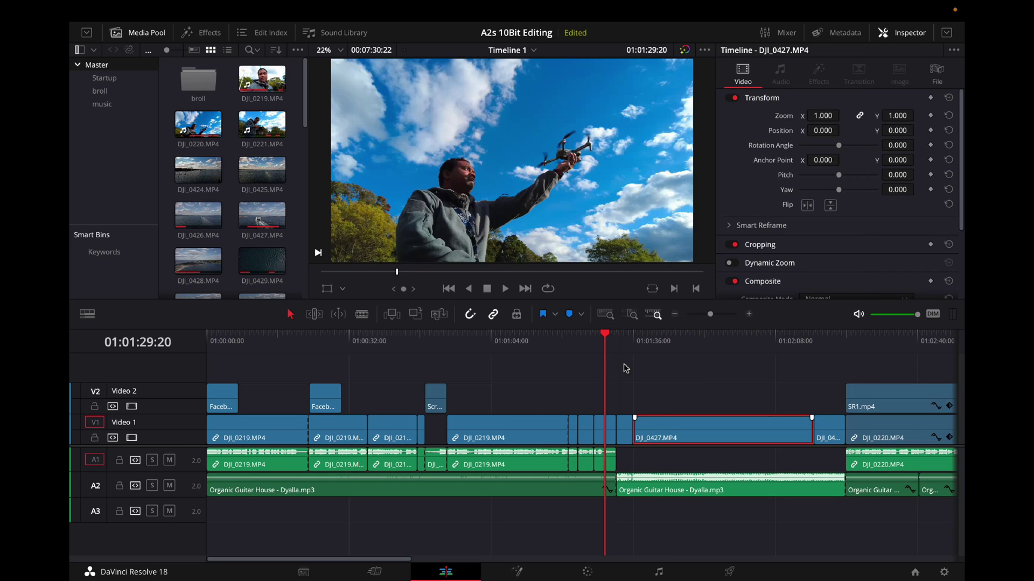
Step: Paste only the Color Correction attribute from DJI_0427.MP4 onto the DJI_0426.MP4 clip
click(622, 430)
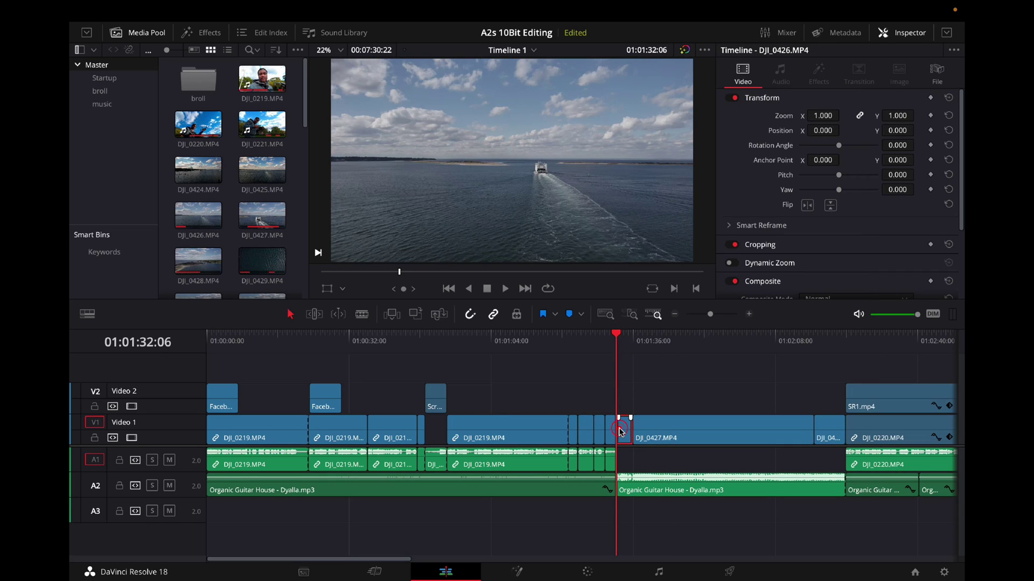
right_click(626, 433)
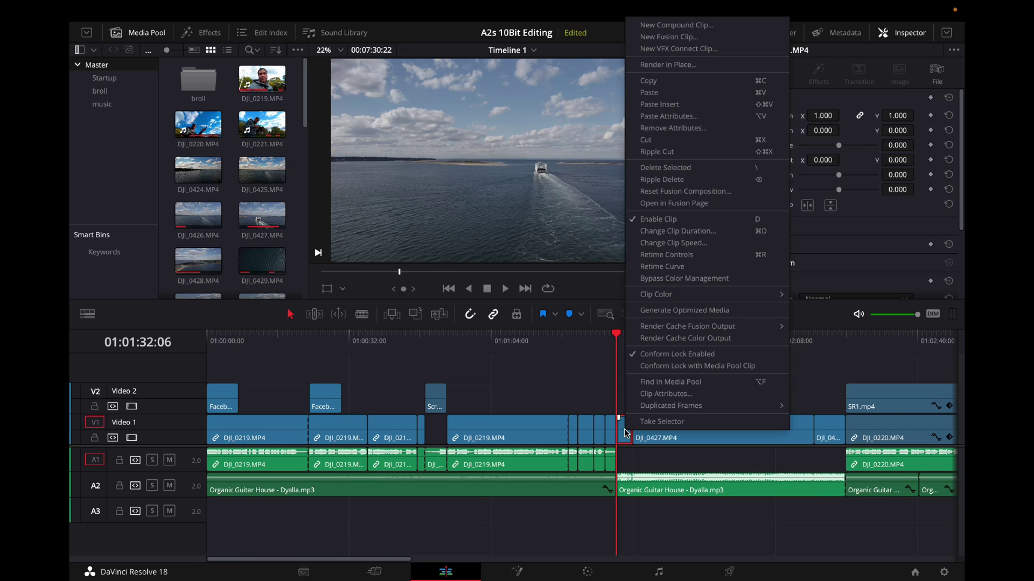
click(685, 116)
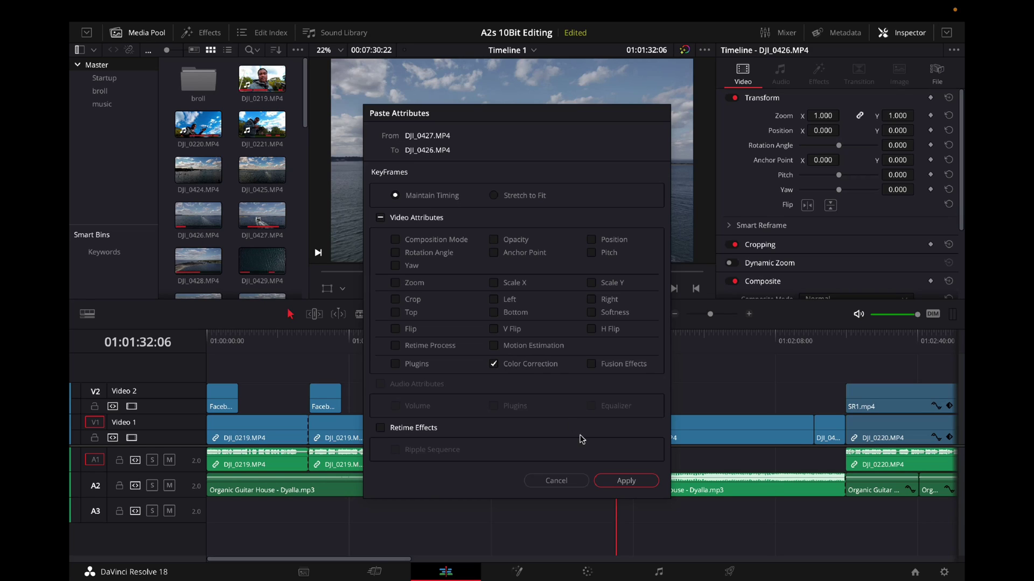
click(624, 483)
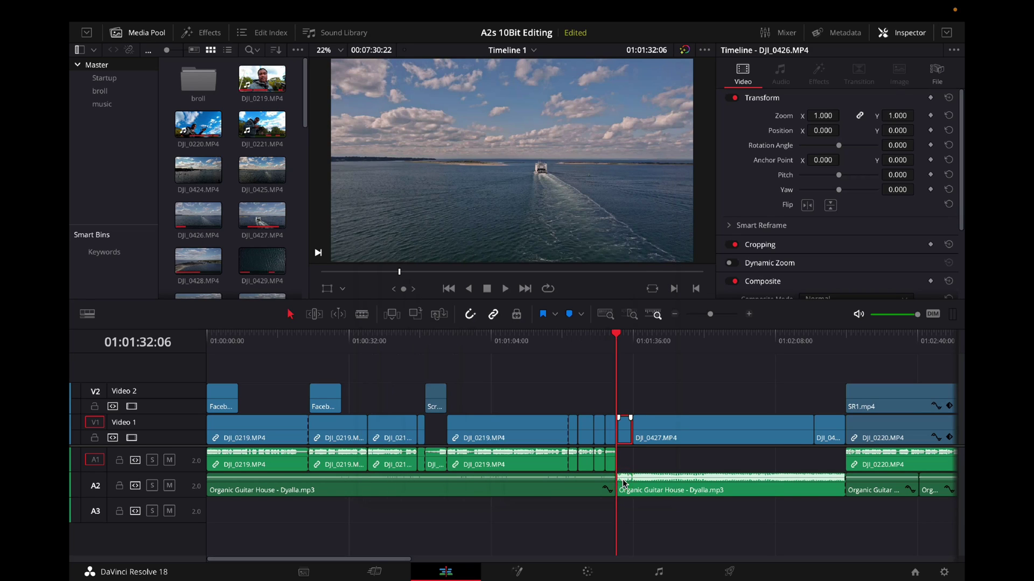